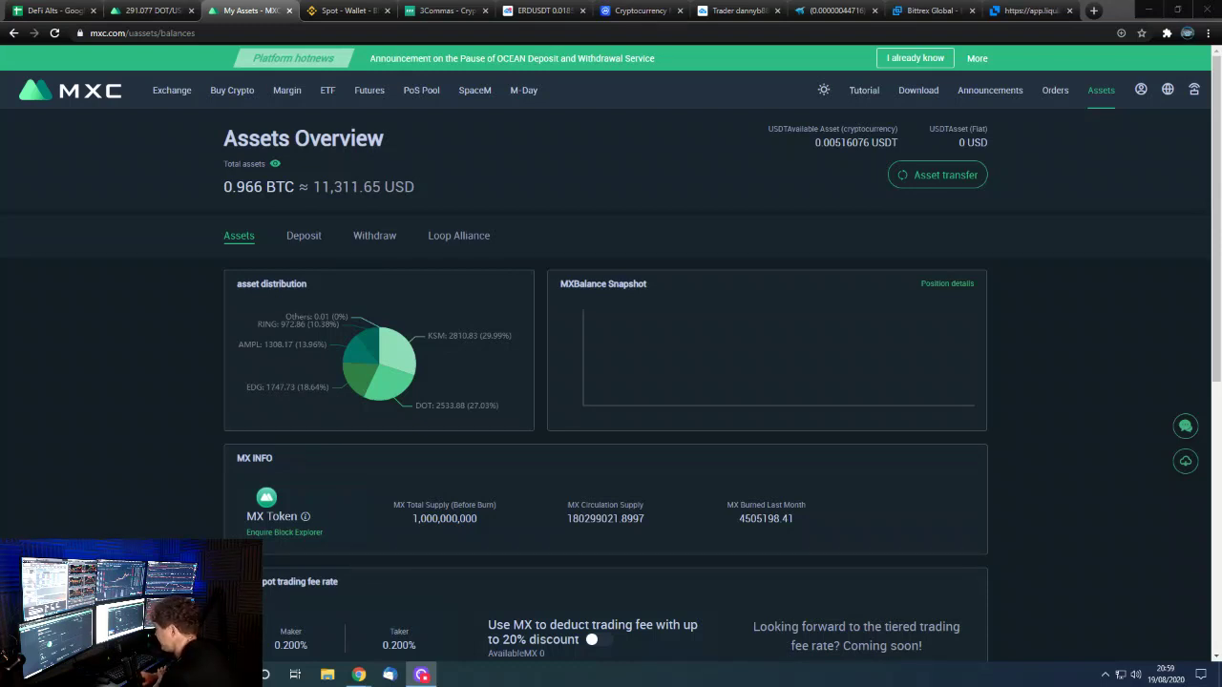
Launch Calculator from Start search
key("super")
type("ca")
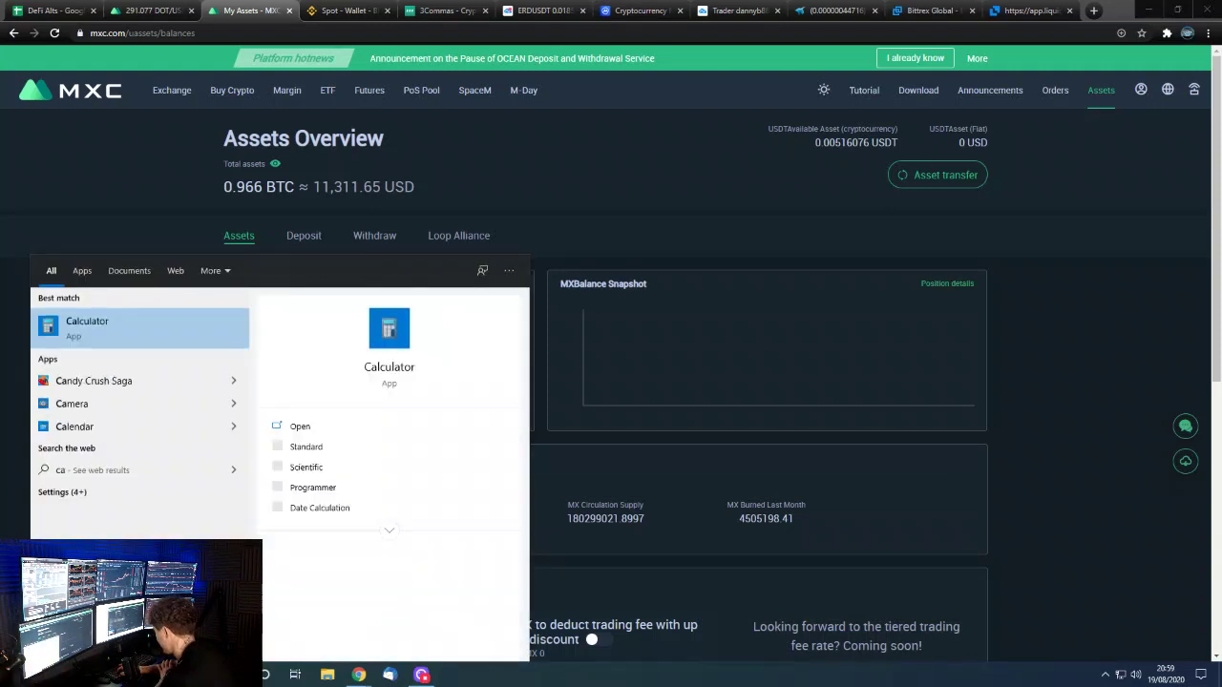
type("l")
left_click(149, 329)
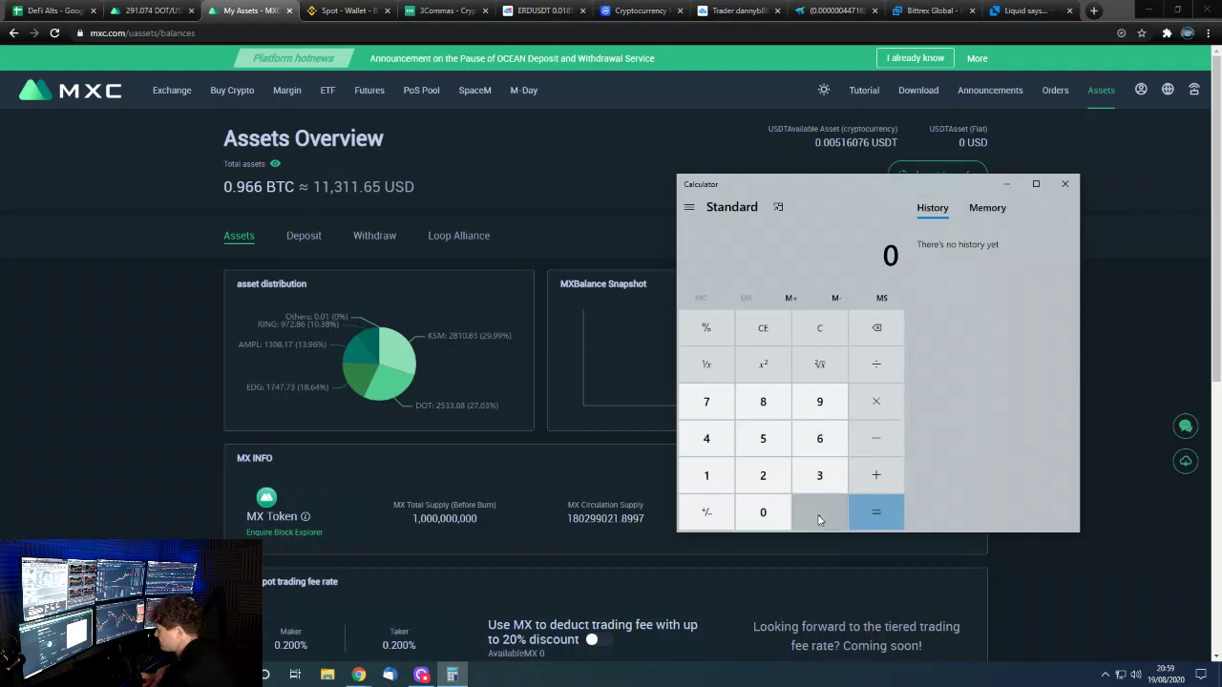
Refresh MXC to 0.958 BTC, dismiss the security popup, and start entering it in Calculator
left_click(55, 32)
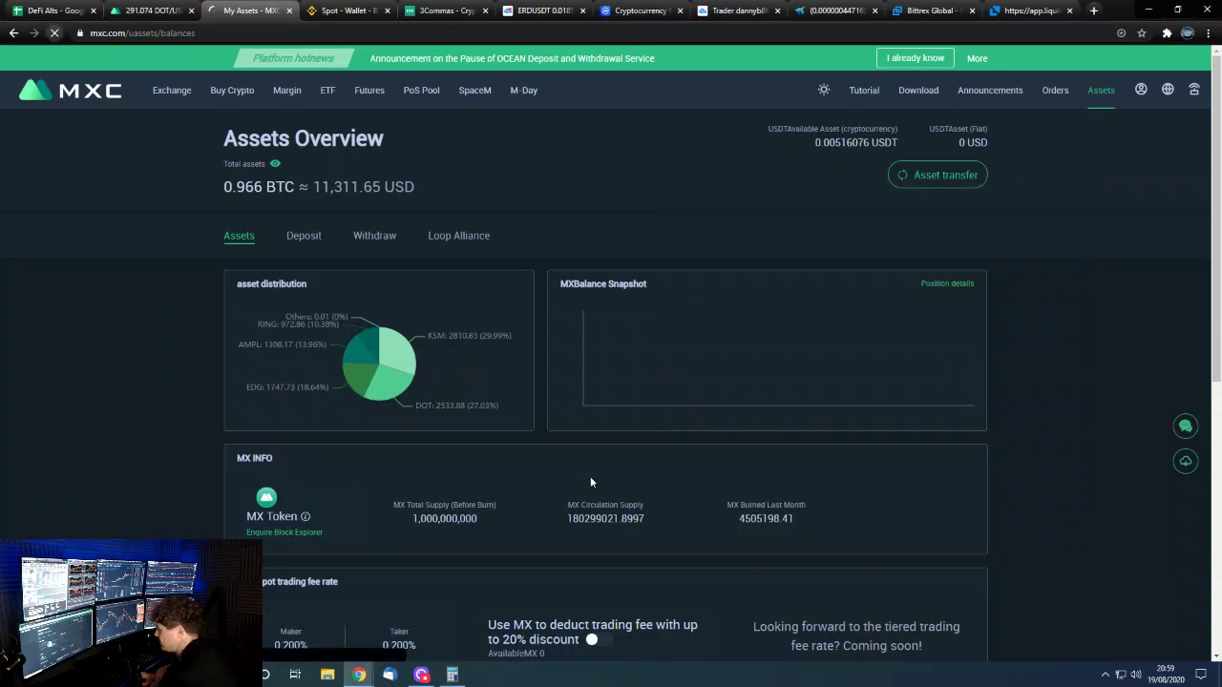
left_click(452, 675)
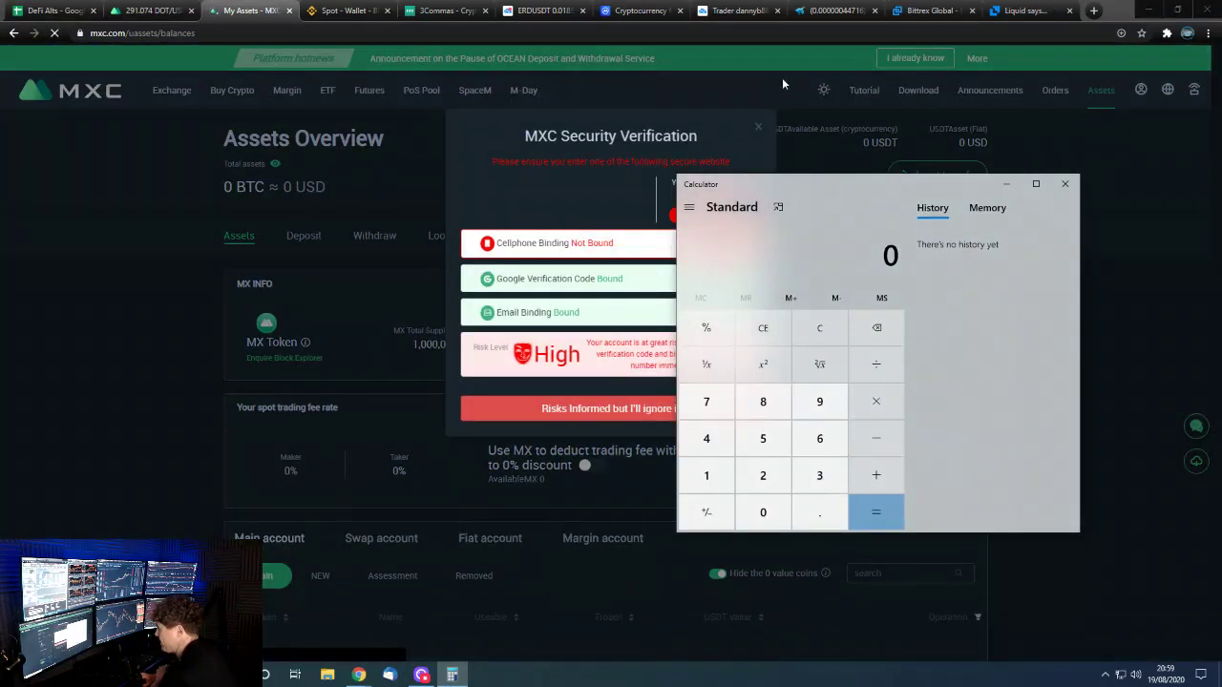
left_click(758, 125)
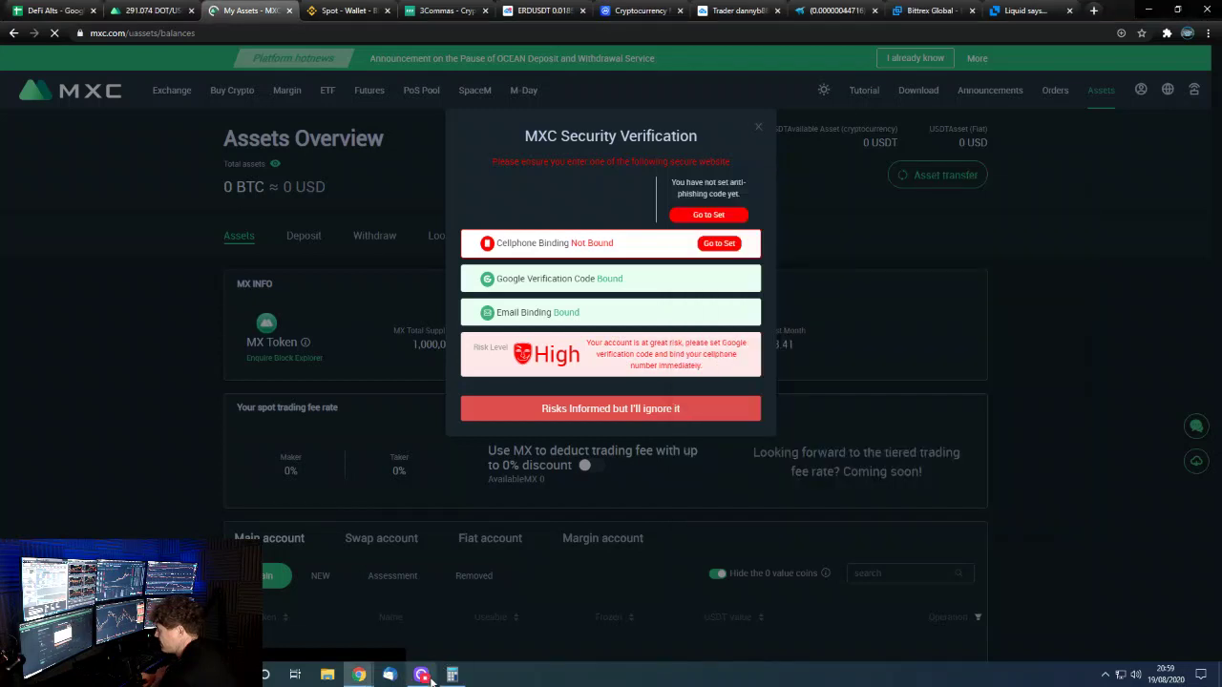
left_click(752, 132)
mouse_move(421, 675)
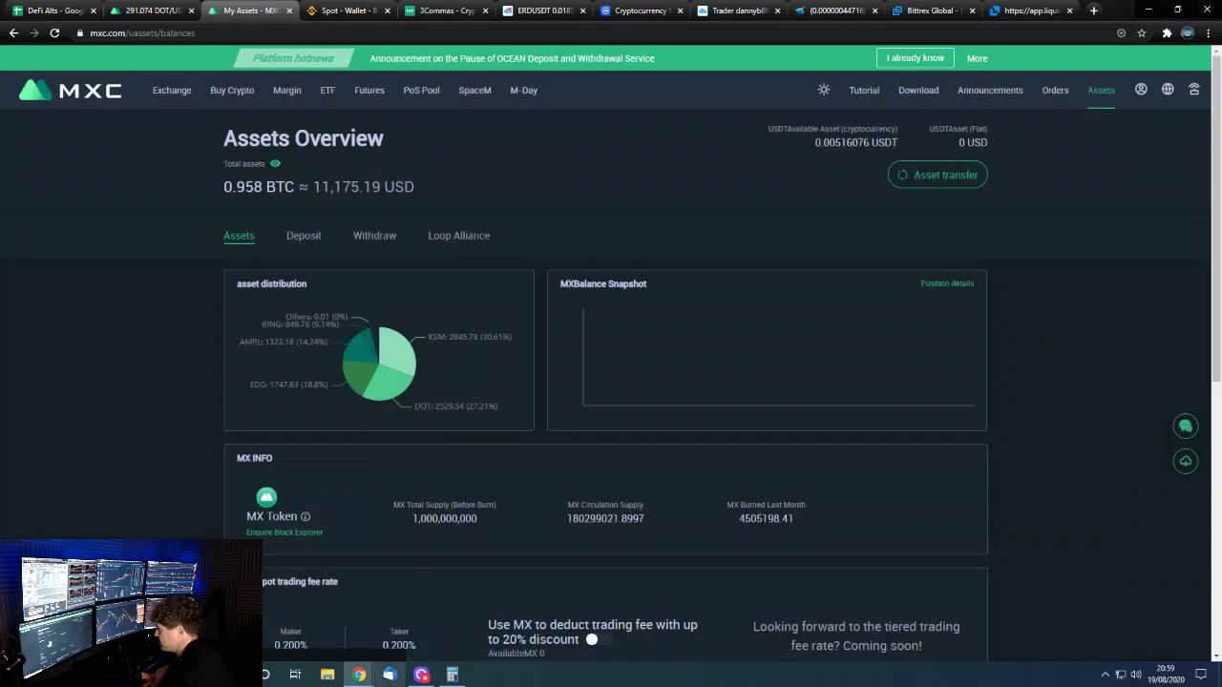
left_click(445, 681)
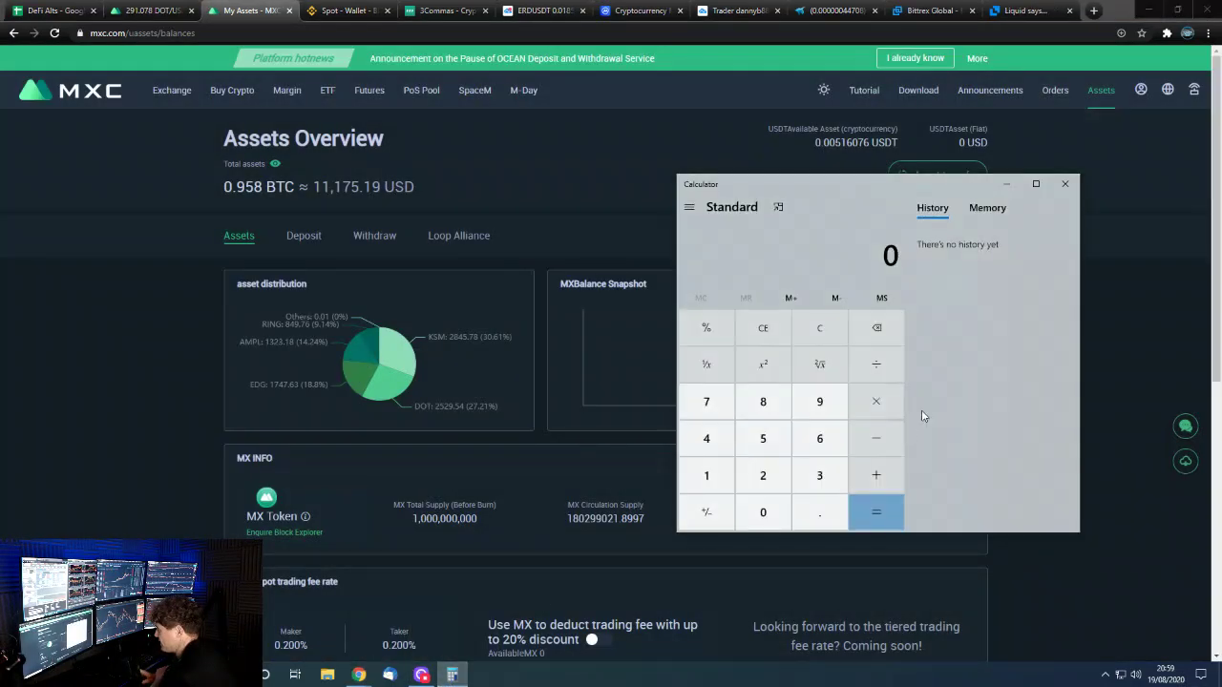
left_click(814, 514)
Enter 0.958 plus, then refresh the Binance Spot wallet and return to Calculator
left_click(823, 419)
left_click(763, 438)
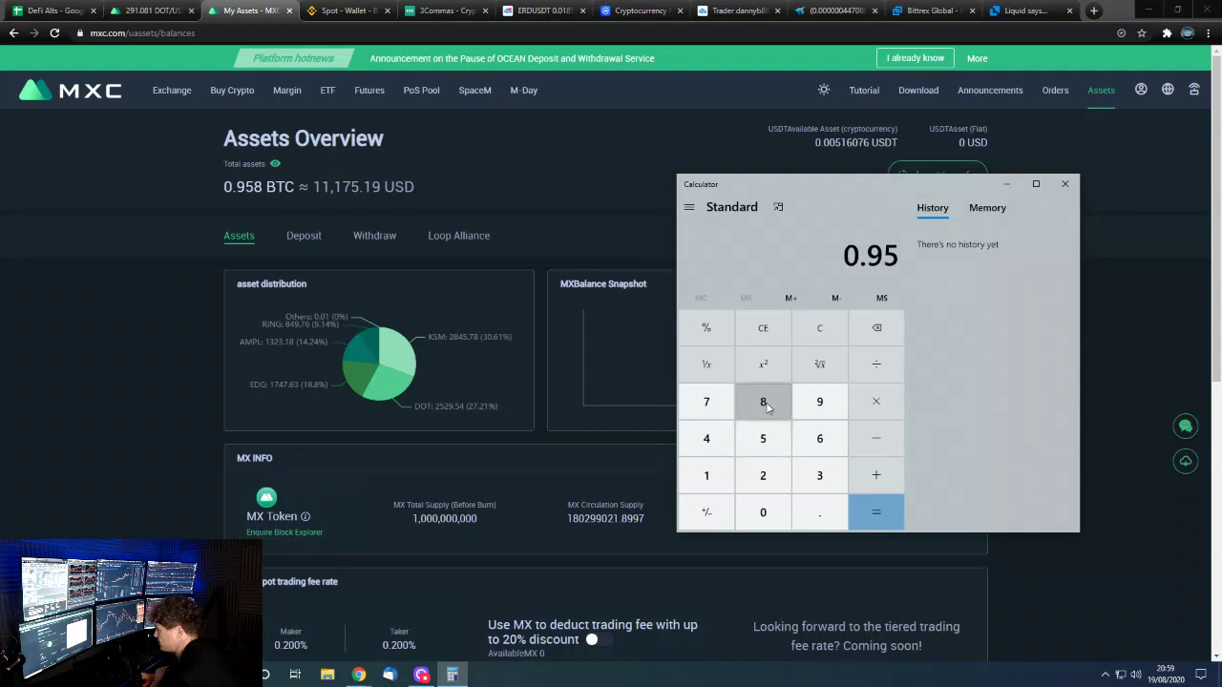
left_click(762, 401)
left_click(864, 482)
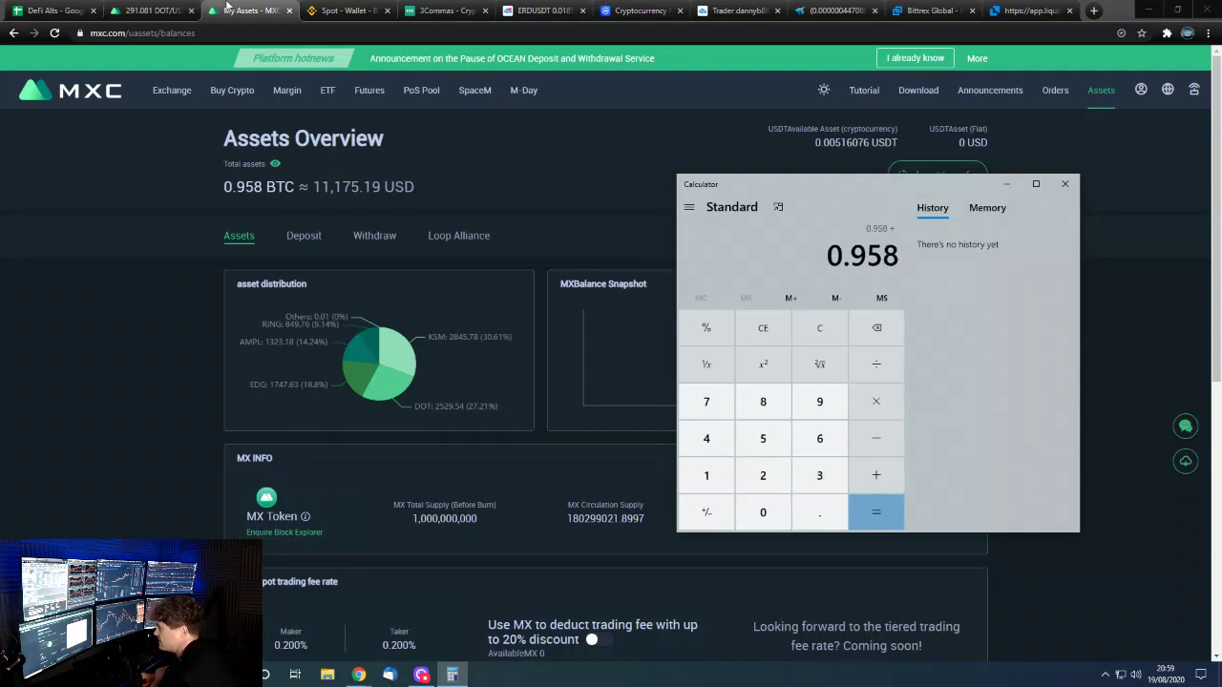
left_click(345, 10)
left_click(55, 33)
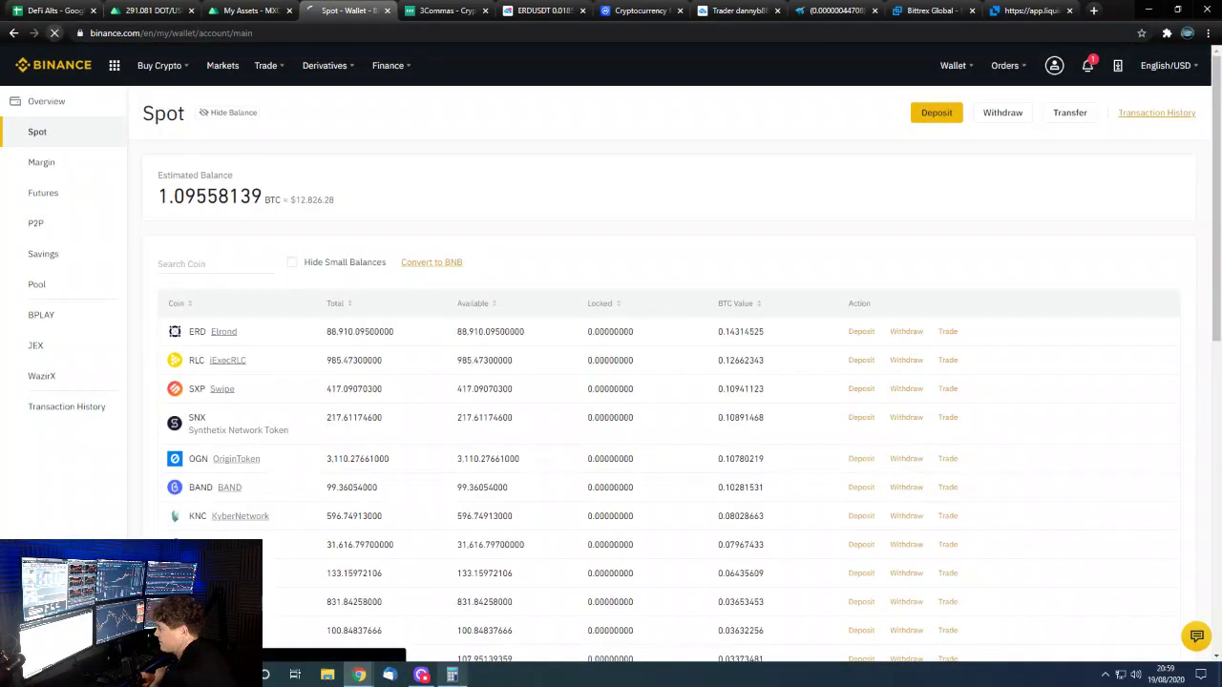
left_click(453, 675)
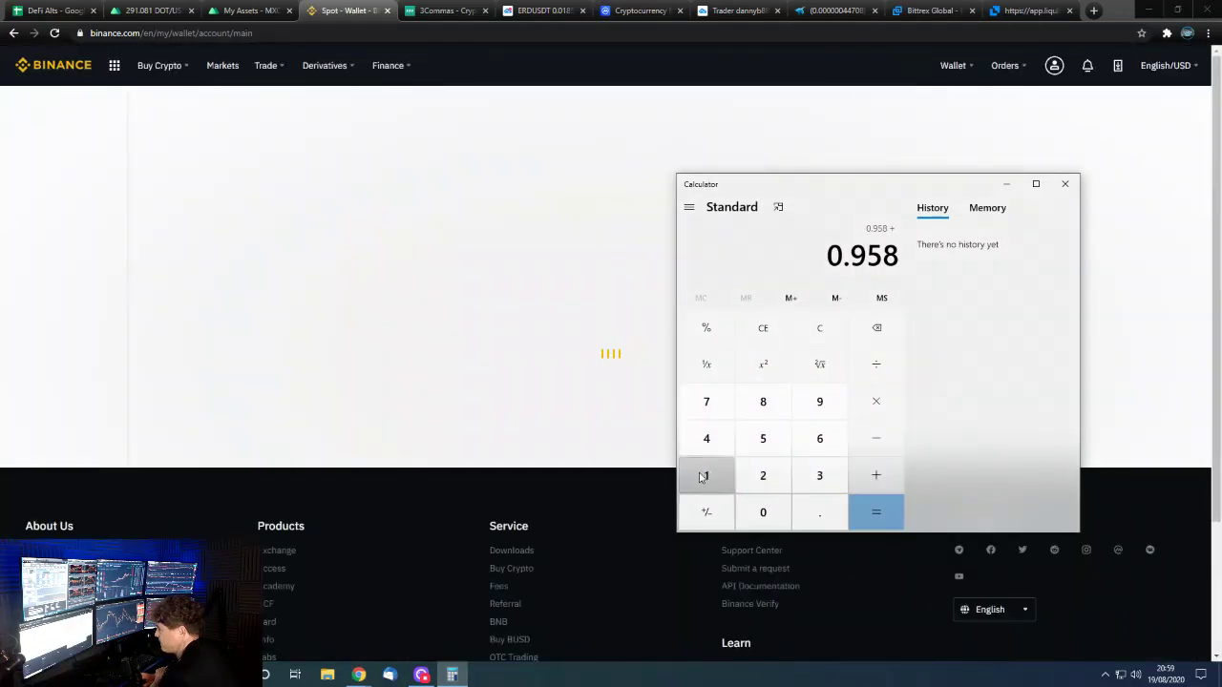
Add Binance's 1.081 BTC to total 2.039
left_click(704, 478)
left_click(809, 518)
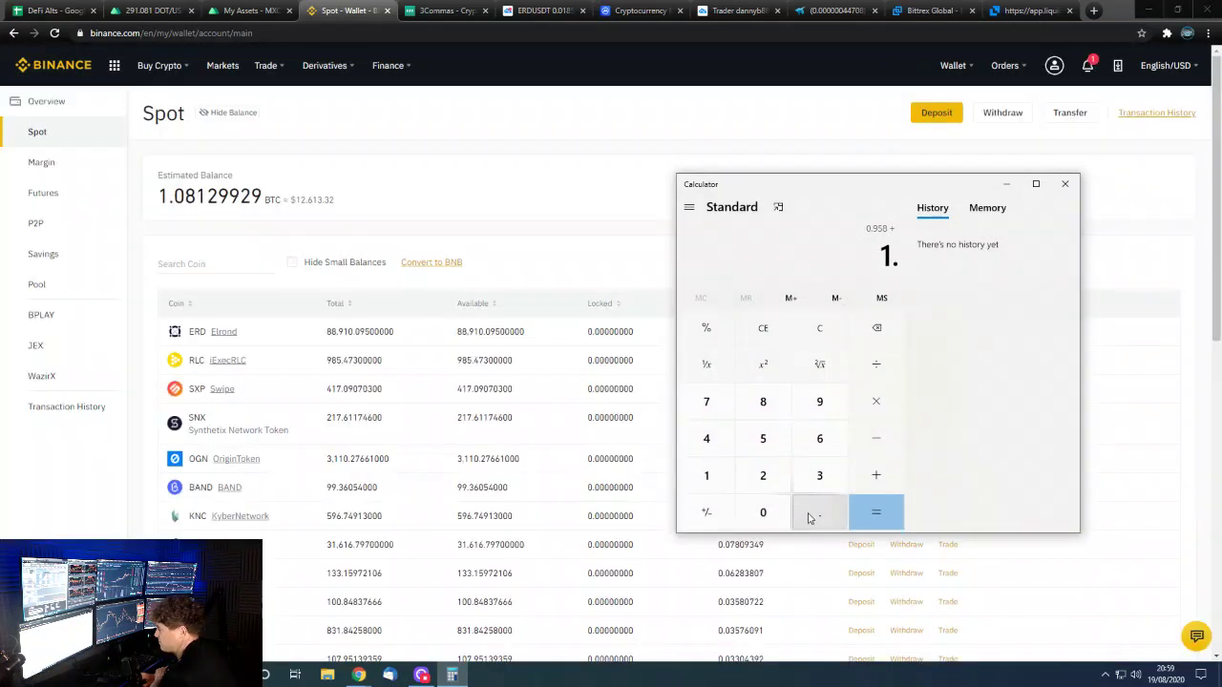
left_click(763, 515)
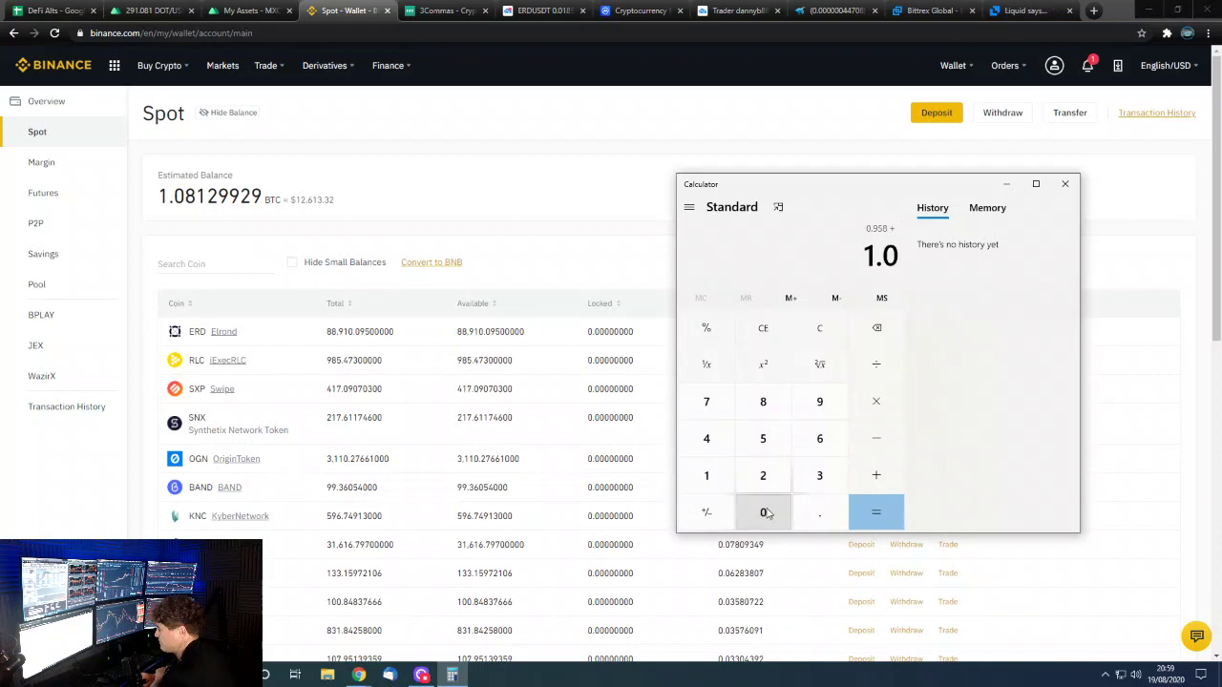
left_click(762, 401)
left_click(711, 474)
left_click(867, 510)
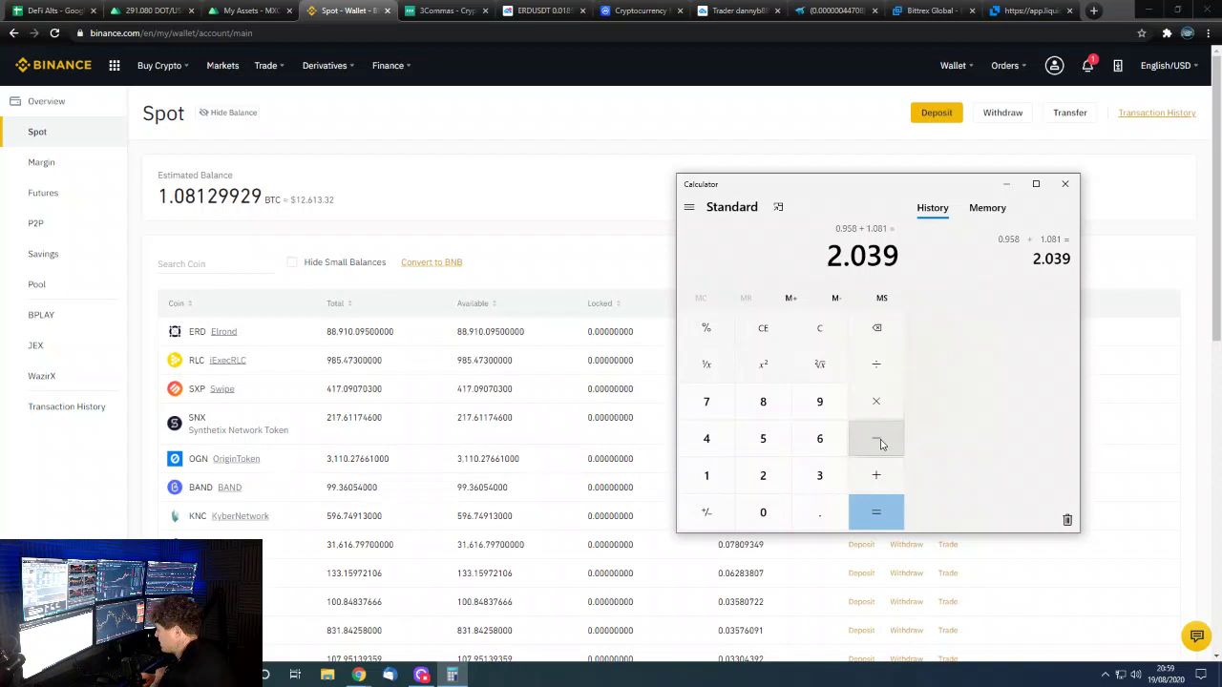
Subtract the 0.638 added capital to leave 1.401, then reposition the Calculator window
left_click(876, 439)
left_click(819, 512)
left_click(819, 440)
left_click(817, 468)
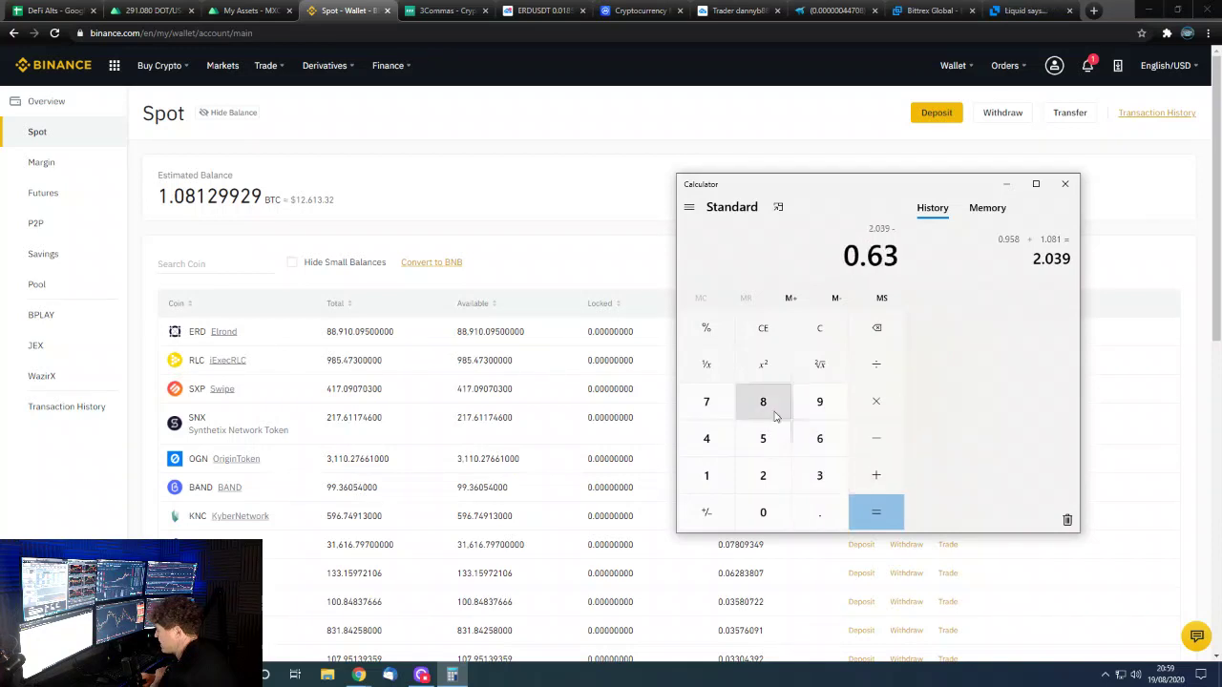
left_click(762, 403)
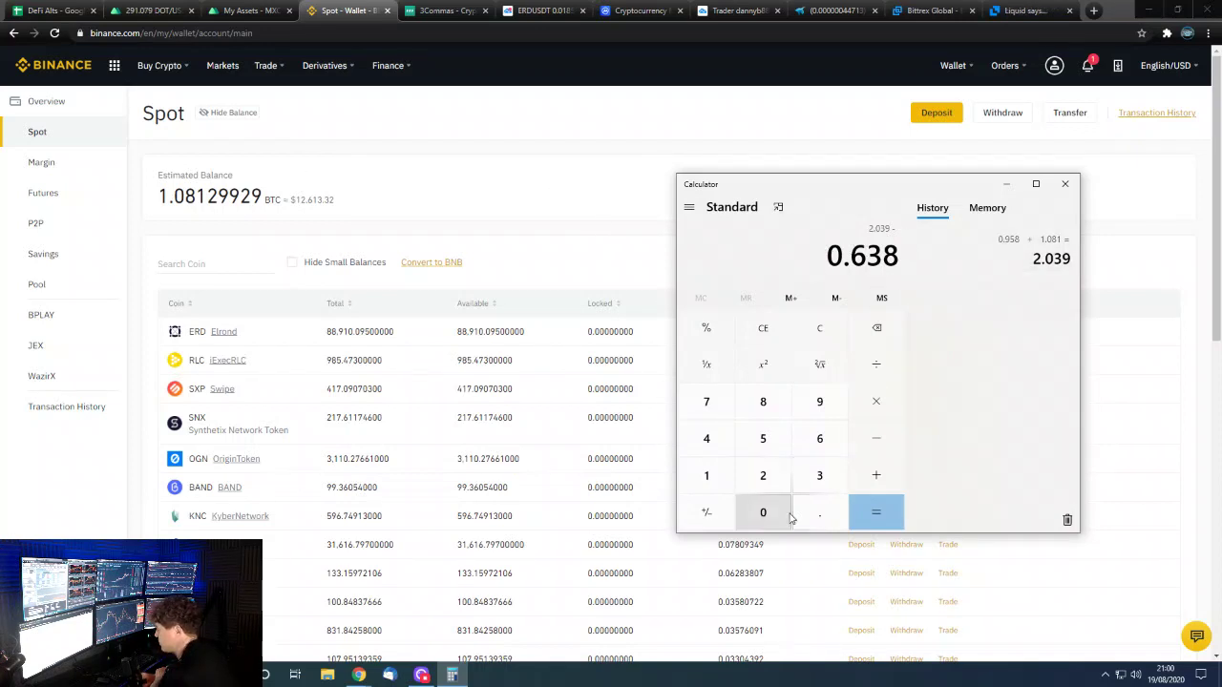
left_click(876, 514)
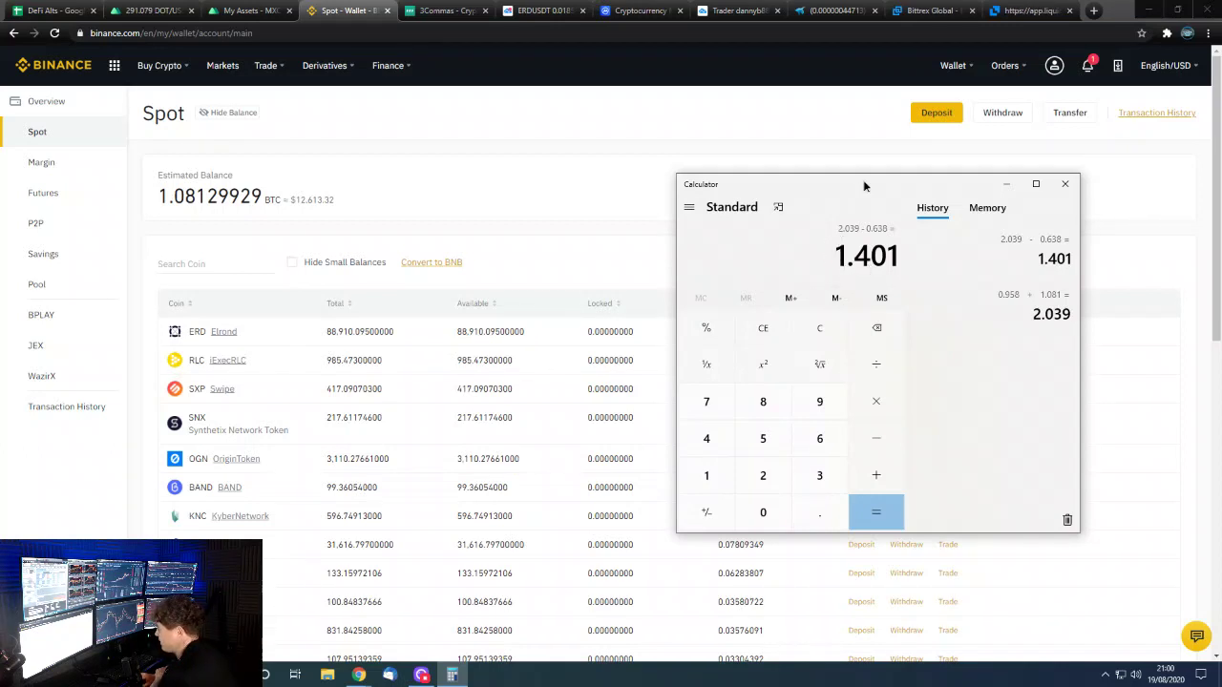
left_click_drag(863, 185, 823, 211)
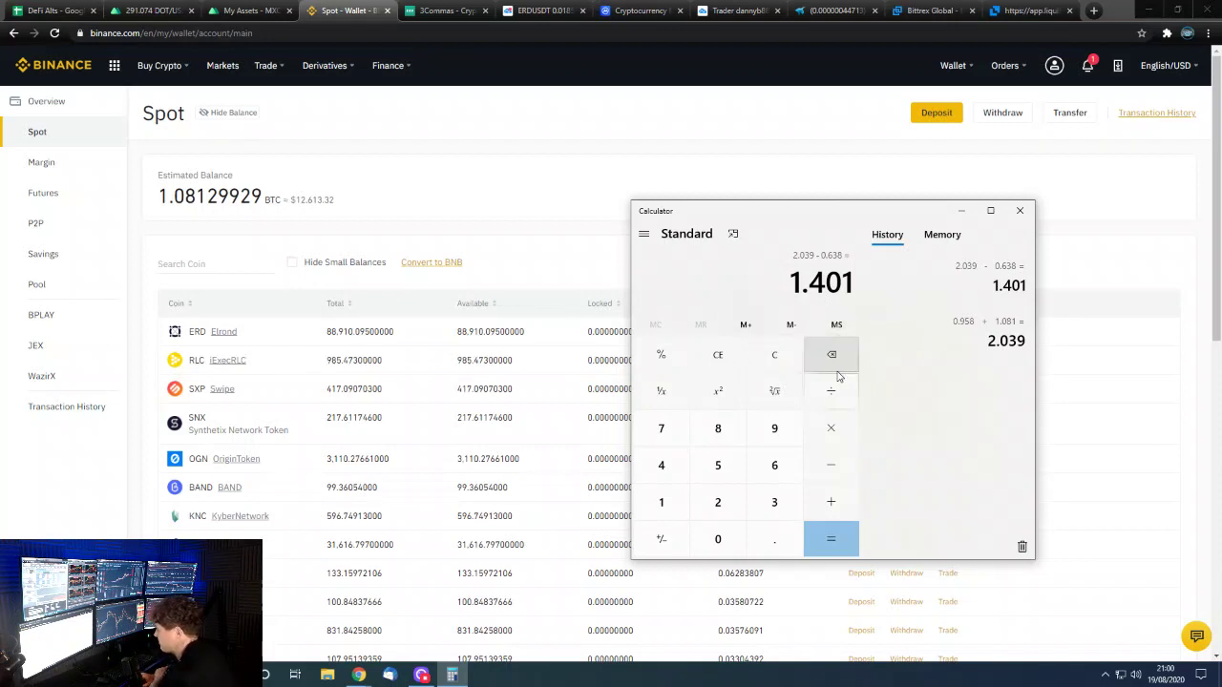
left_click_drag(877, 210, 829, 158)
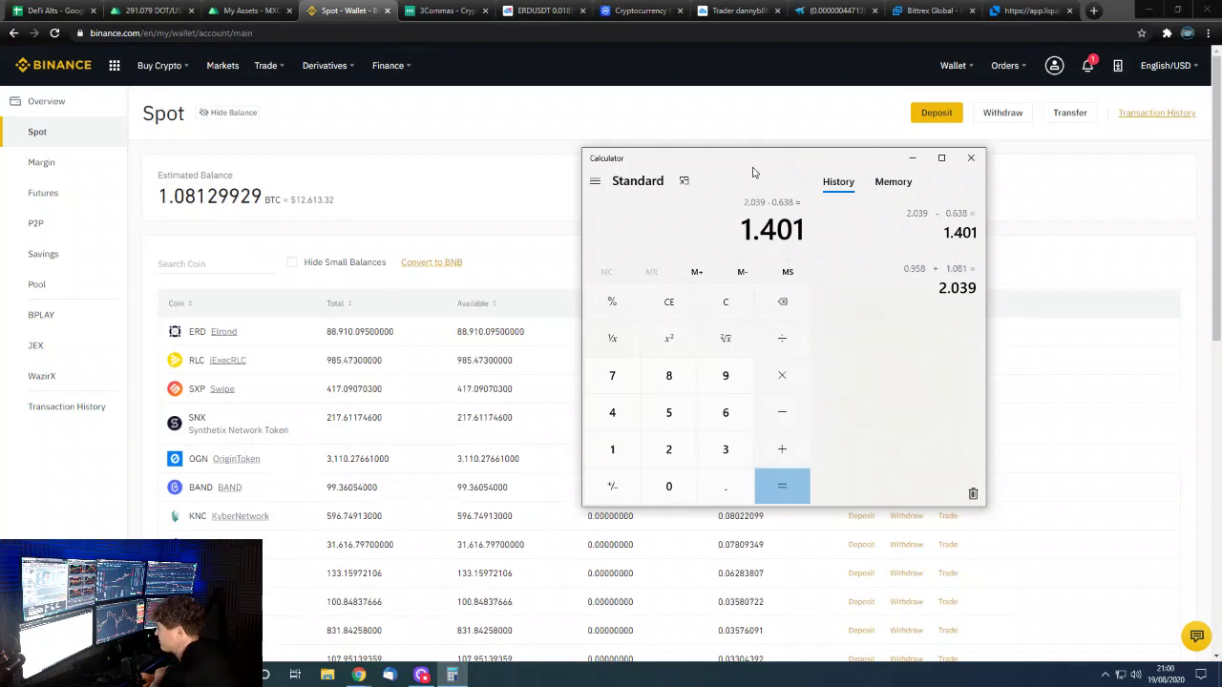
left_click_drag(753, 172, 772, 214)
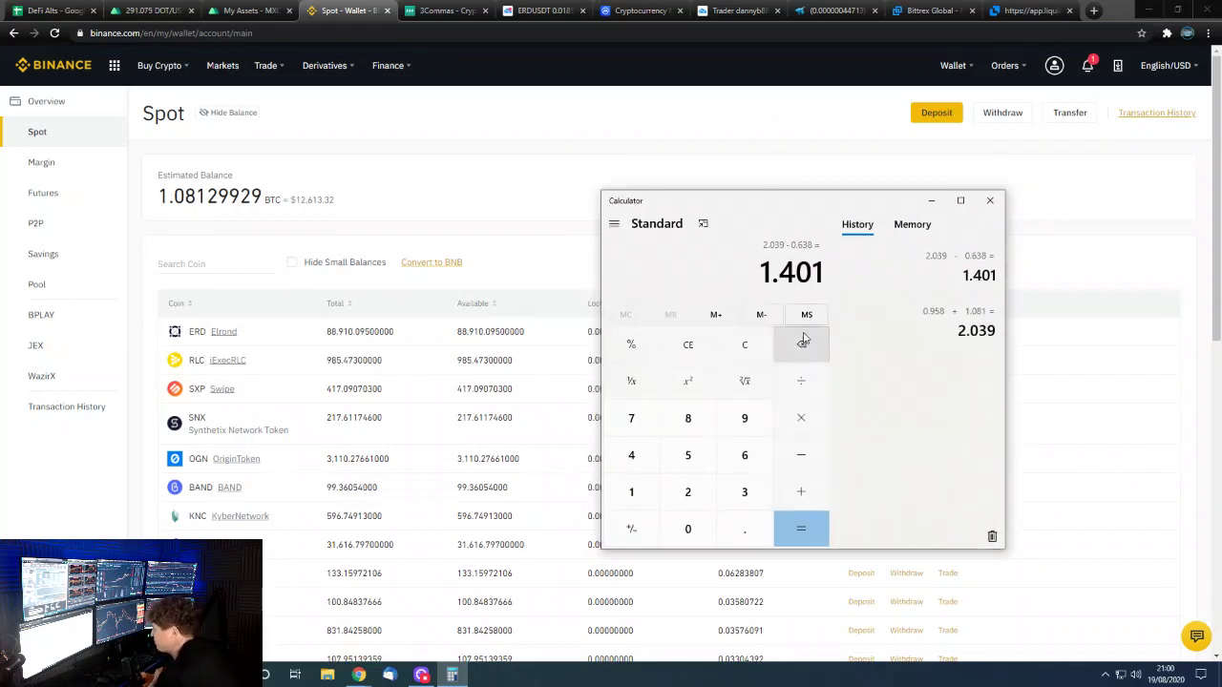
mouse_move(811, 203)
left_mouse_down()
mouse_move(827, 282)
mouse_move(765, 189)
mouse_move(770, 213)
left_mouse_up()
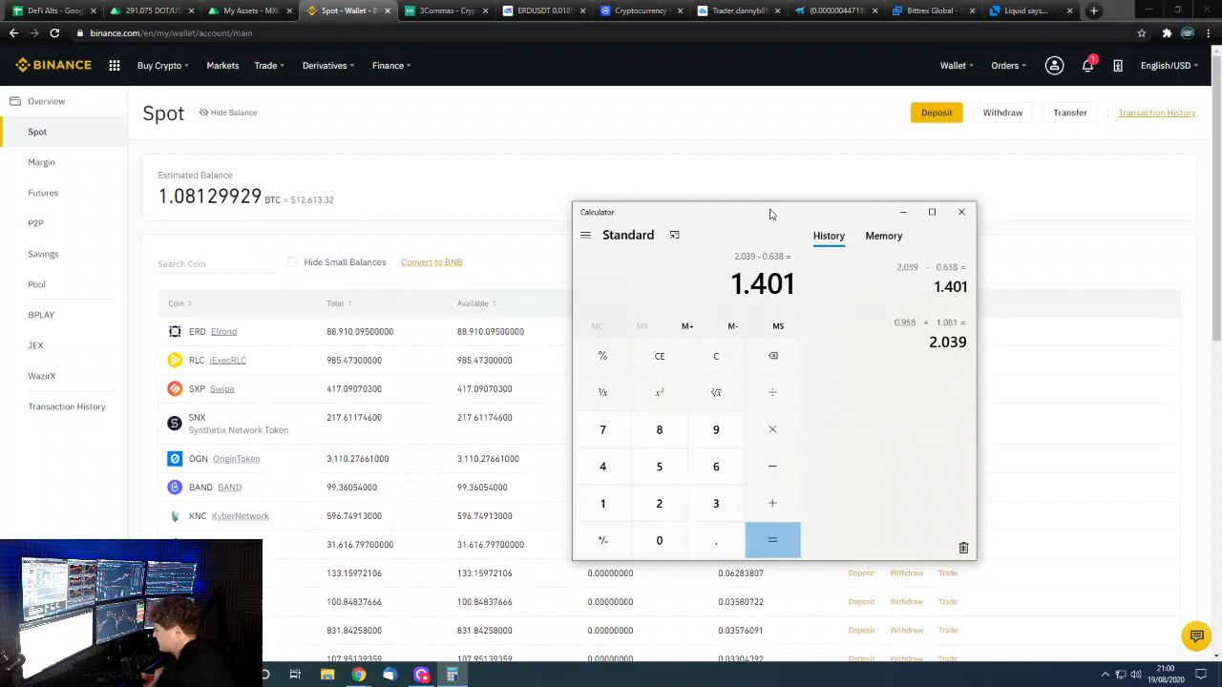
left_click_drag(769, 213, 781, 217)
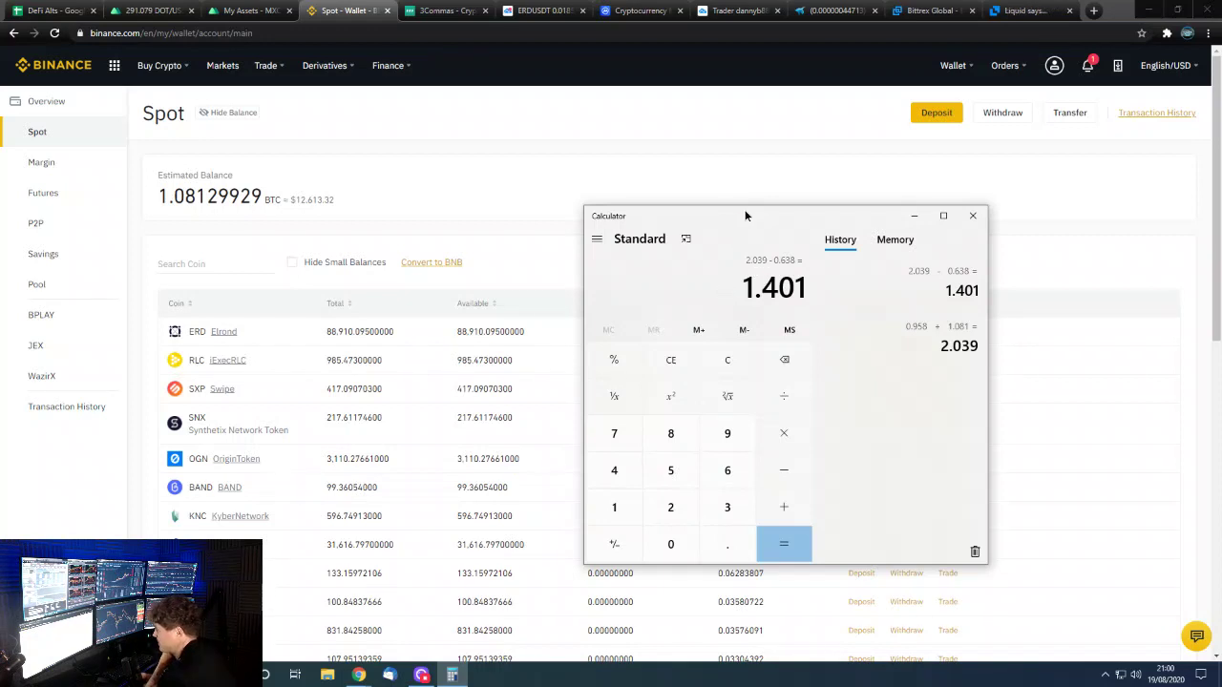
mouse_move(746, 216)
left_mouse_down()
mouse_move(730, 222)
mouse_move(739, 204)
mouse_move(742, 228)
left_mouse_up()
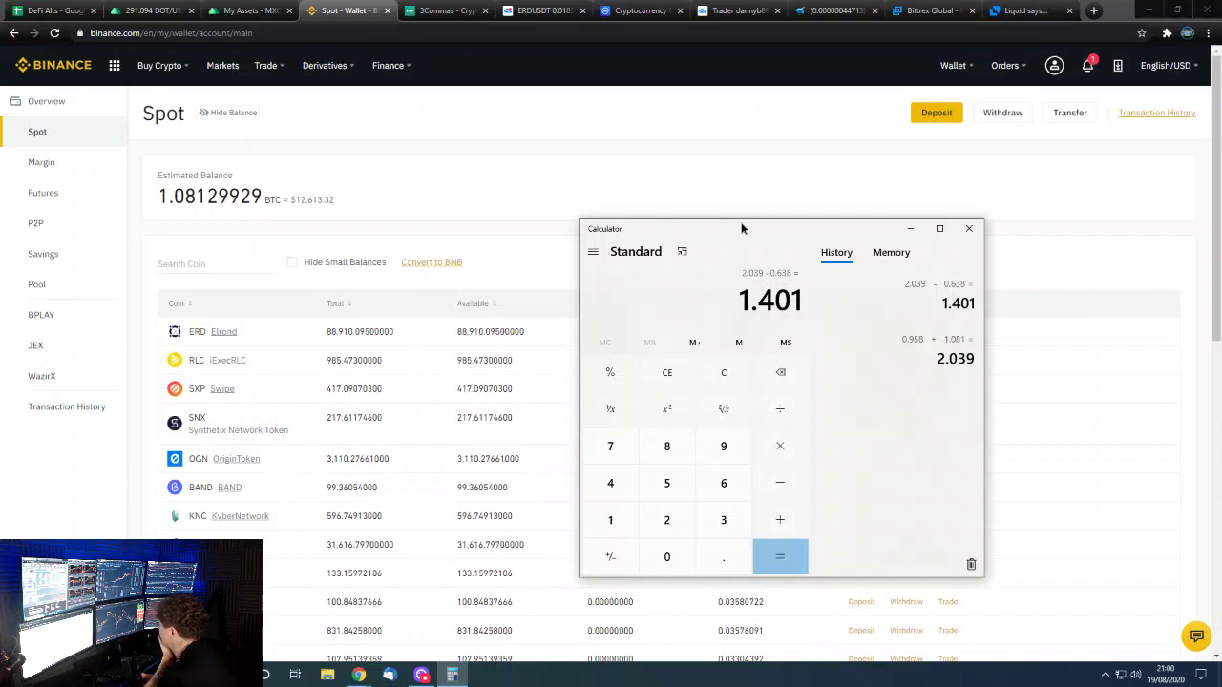
mouse_move(742, 228)
left_mouse_down()
mouse_move(737, 210)
mouse_move(671, 227)
mouse_move(720, 175)
mouse_move(728, 184)
left_mouse_up()
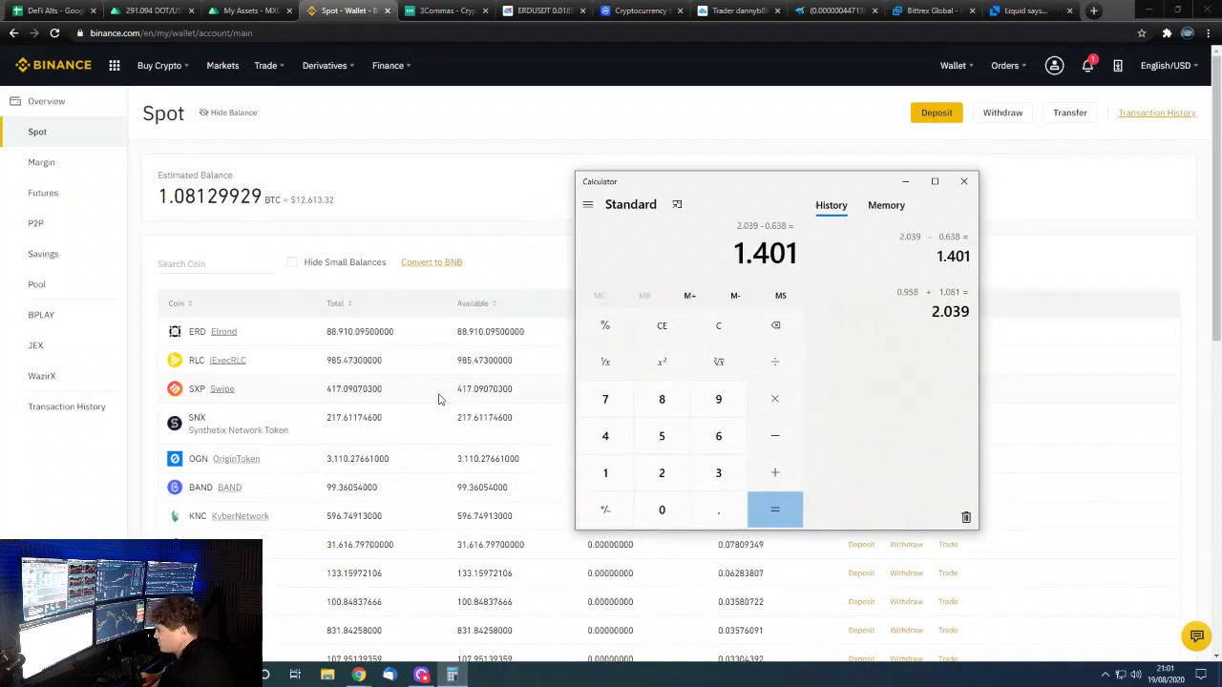
mouse_move(819, 190)
left_mouse_down()
mouse_move(812, 464)
mouse_move(739, 392)
mouse_move(753, 230)
left_mouse_up()
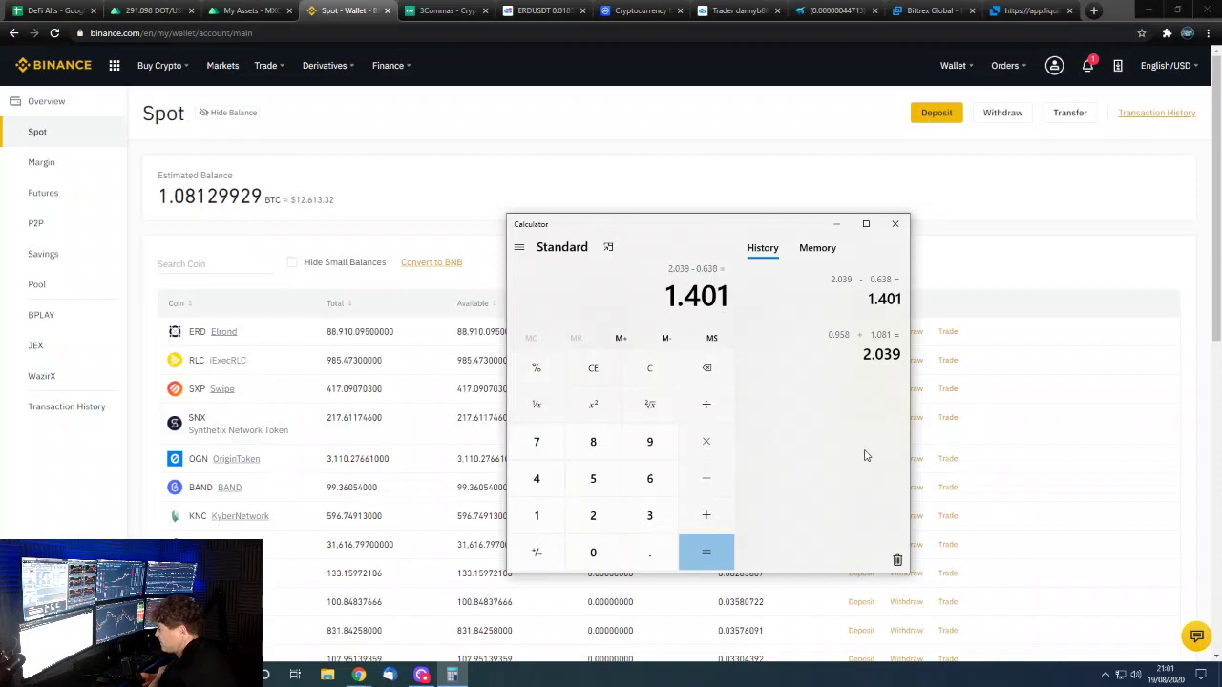
left_click(441, 11)
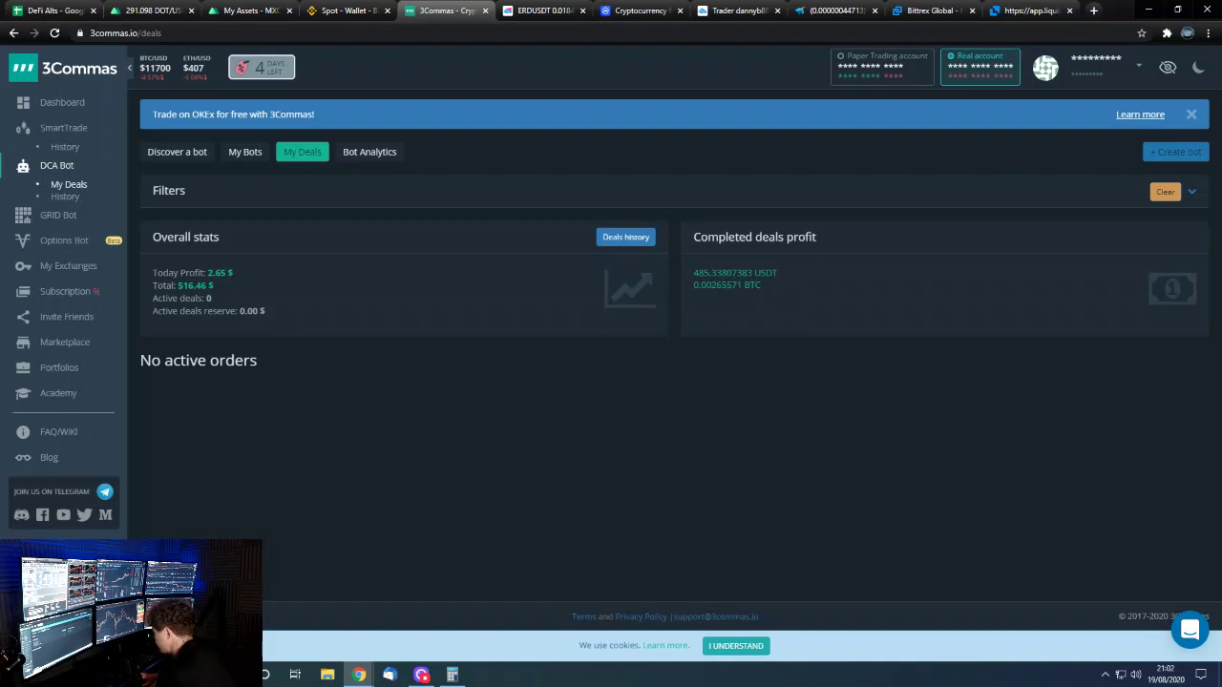
Alt+Tab to 3Commas' My Deals page: no active orders, $16.46 total profit
key("alt+Tab")
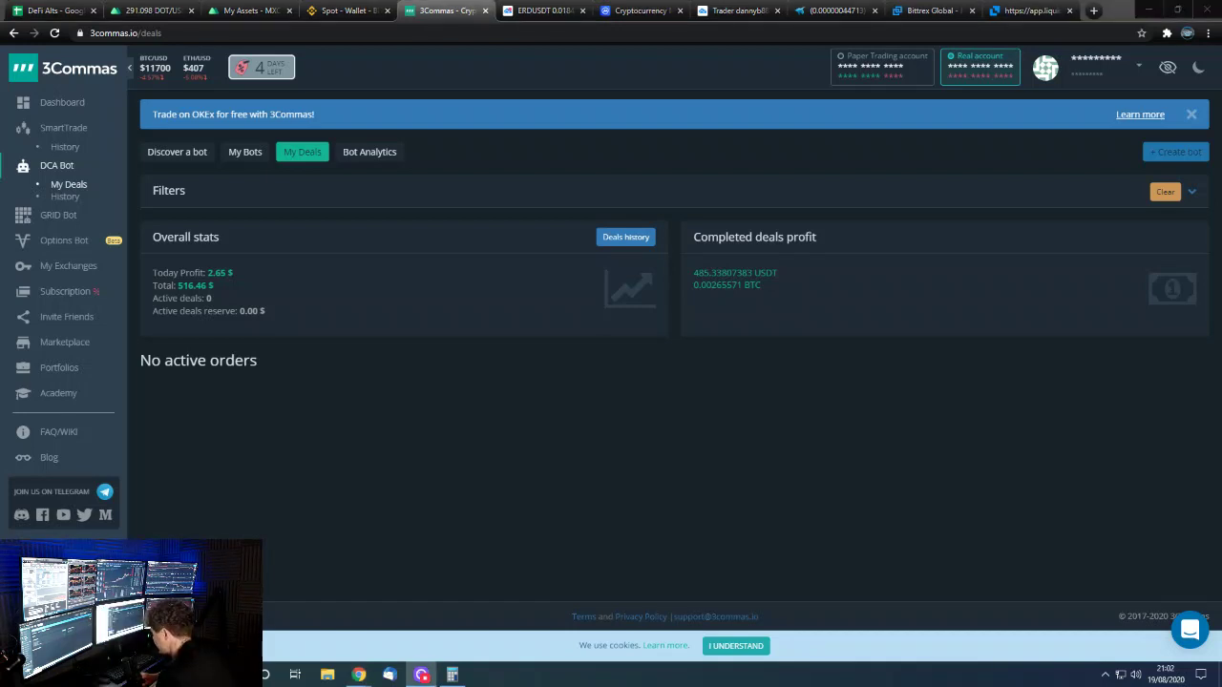